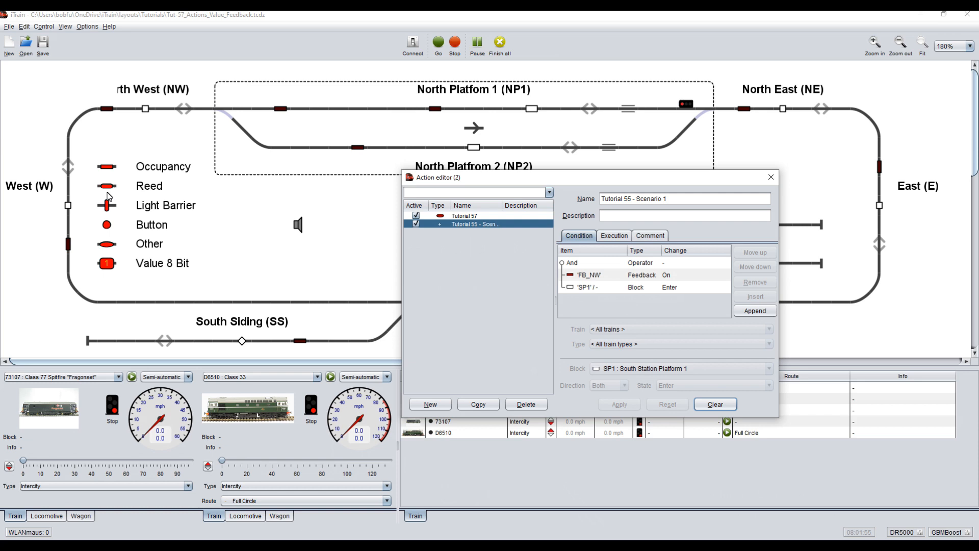
- Change the feedback in the Tutorial 57 action's Occupancy condition to VFS
left_click(213, 226)
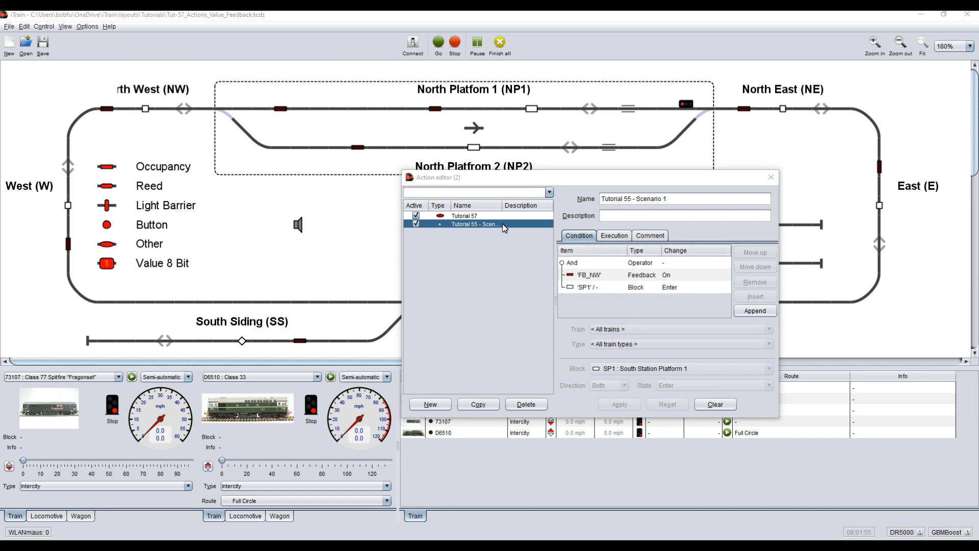
left_click(448, 217)
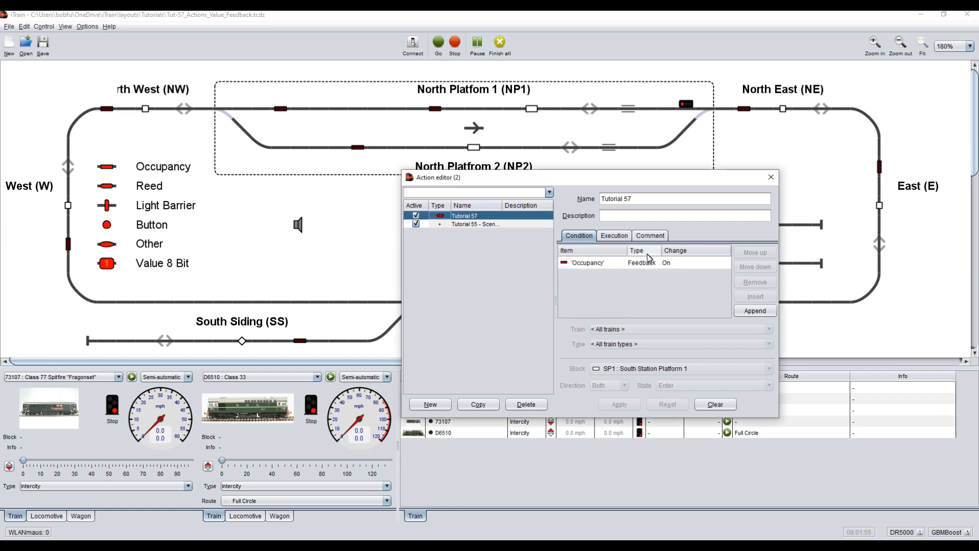
left_click(610, 262)
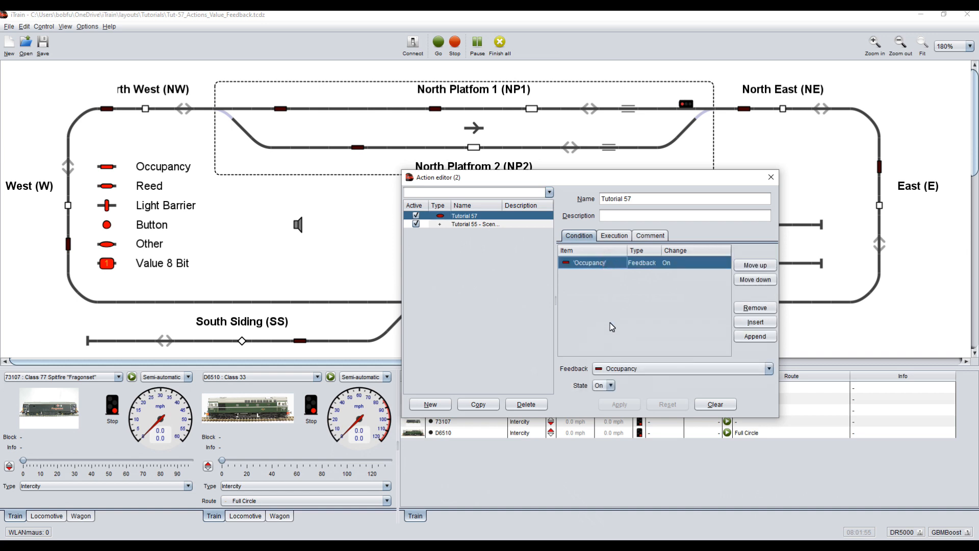
left_click(613, 387)
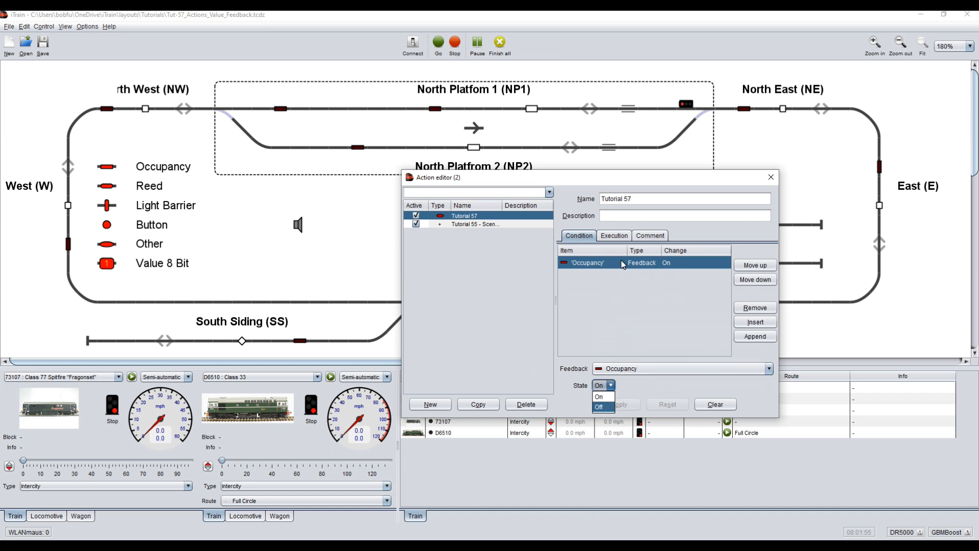
left_click(641, 368)
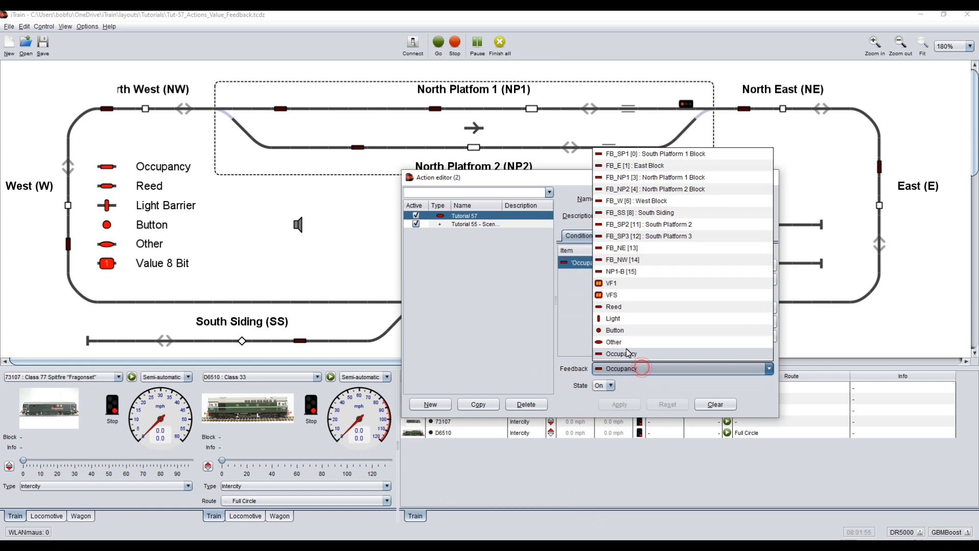
left_click(612, 296)
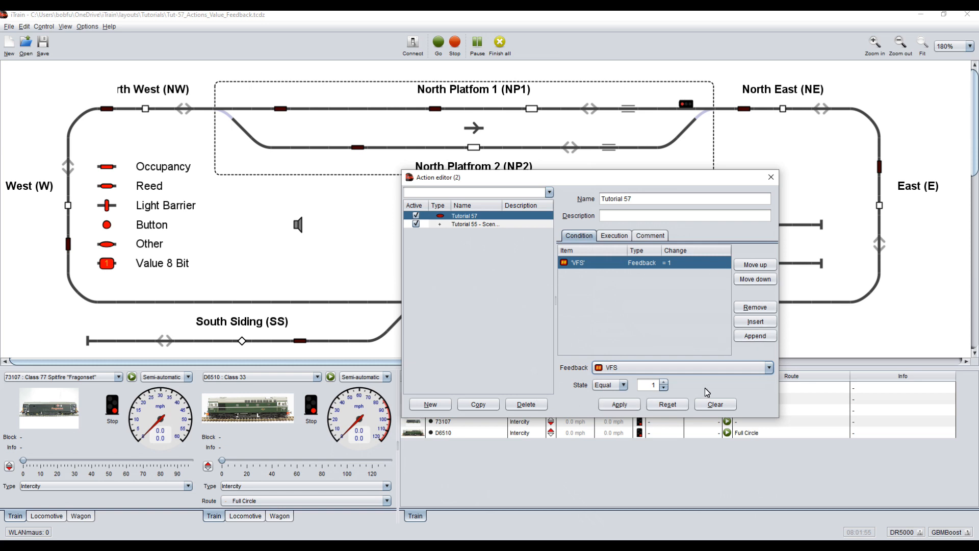
- Try the Equal, Greater, Less and Not comparison states for the VFS feedback condition
left_click(624, 385)
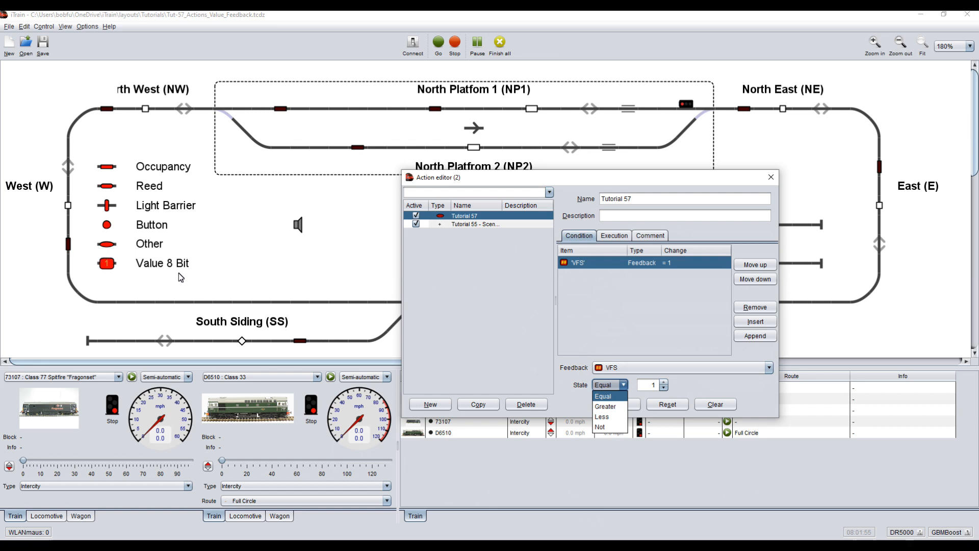
left_click(607, 397)
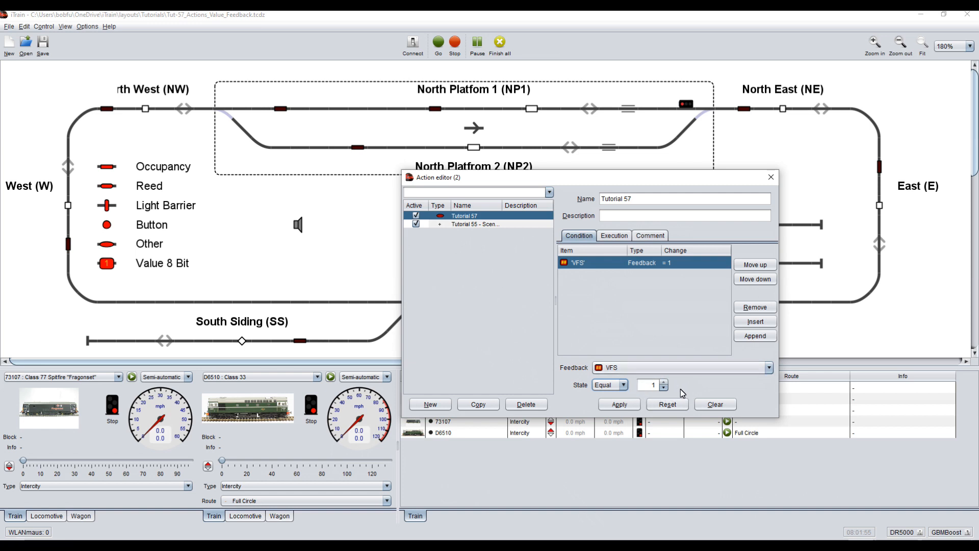
left_click(623, 385)
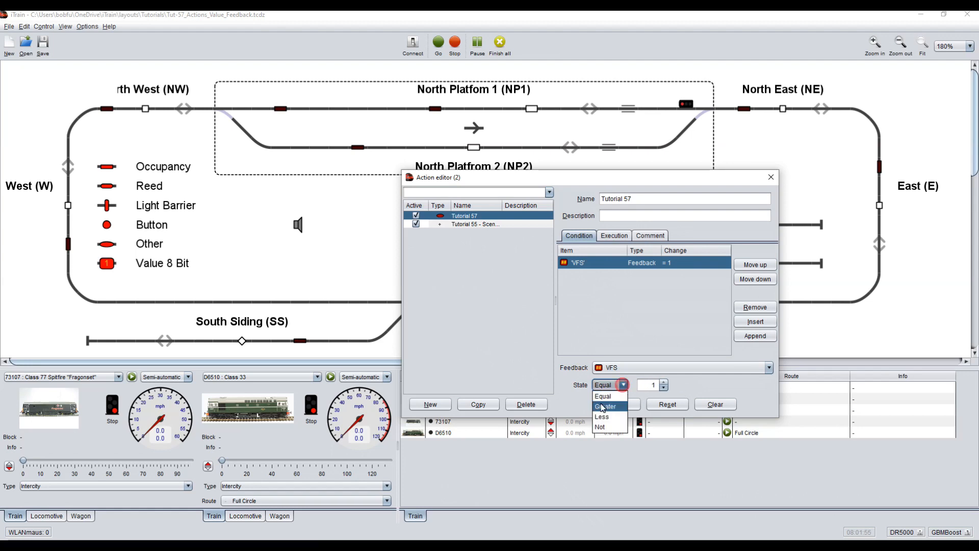
left_click(603, 406)
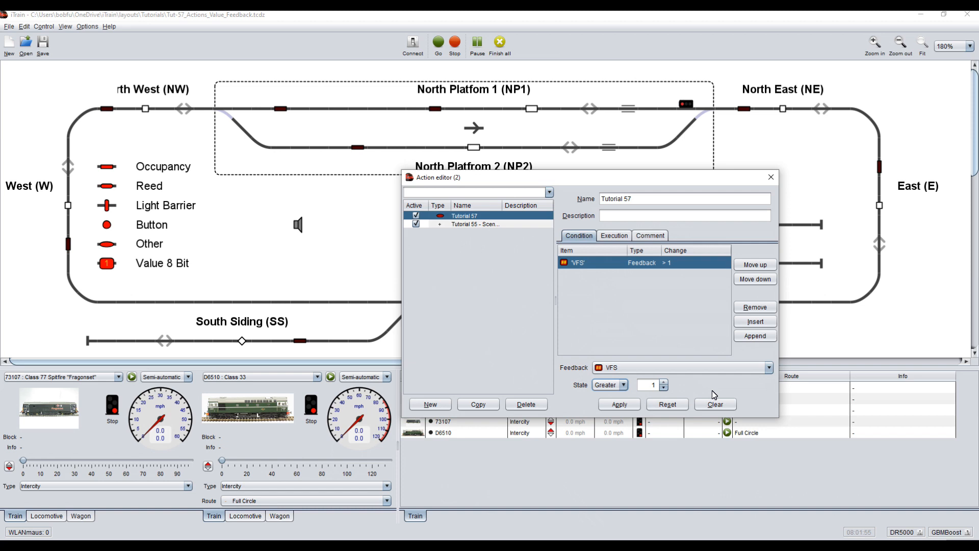
left_click(105, 262)
left_click(622, 386)
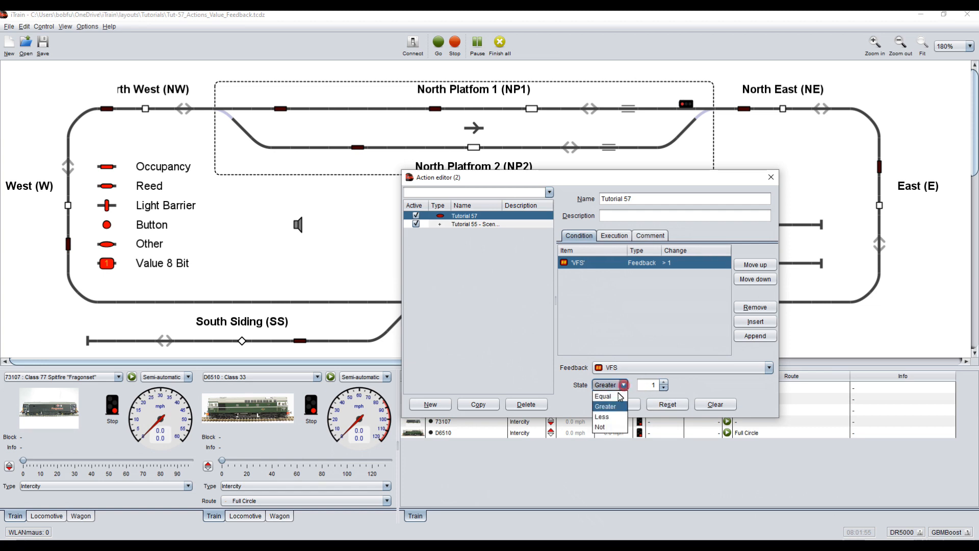
left_click(603, 416)
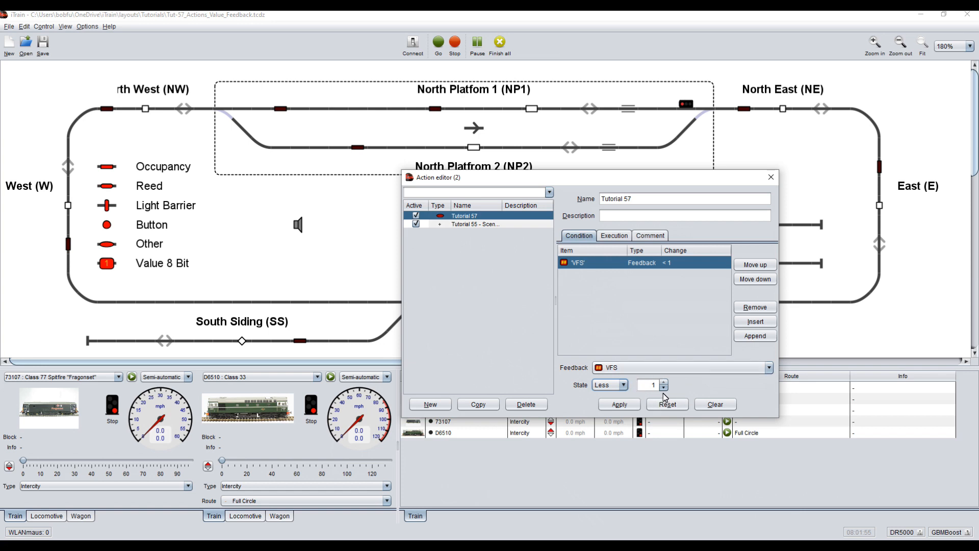
left_click(624, 385)
left_click(600, 427)
left_click(619, 403)
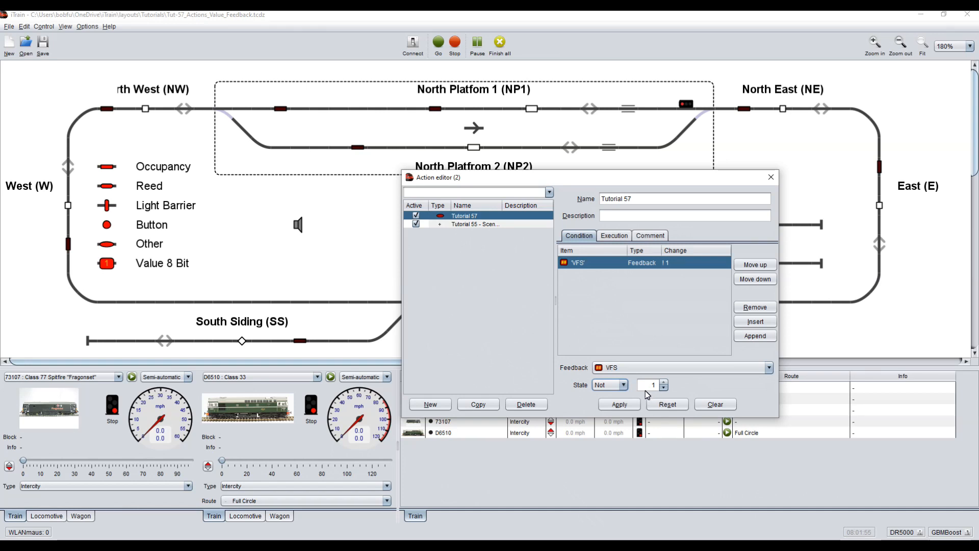
left_click(623, 385)
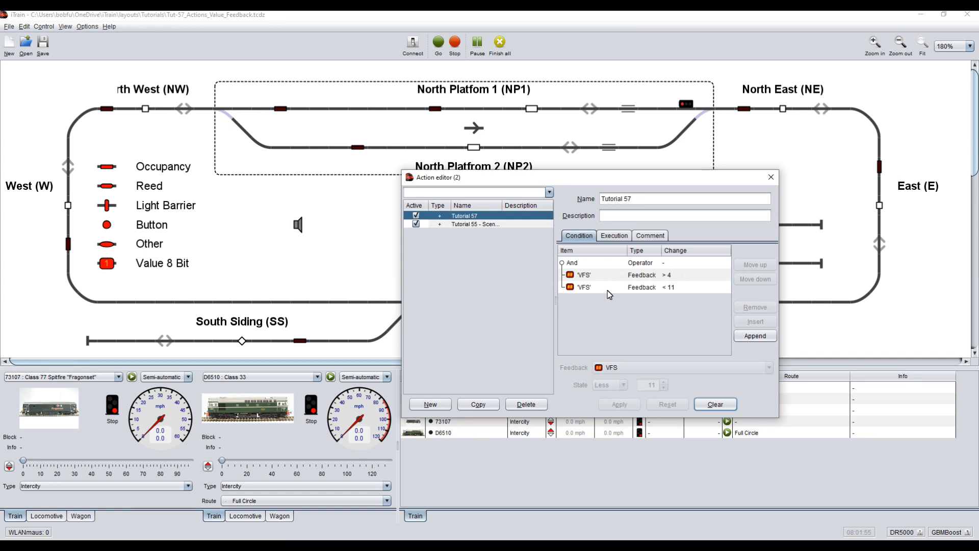
- Review the settings of the two VFS conditions under the And operator and close the action editor
left_click(612, 277)
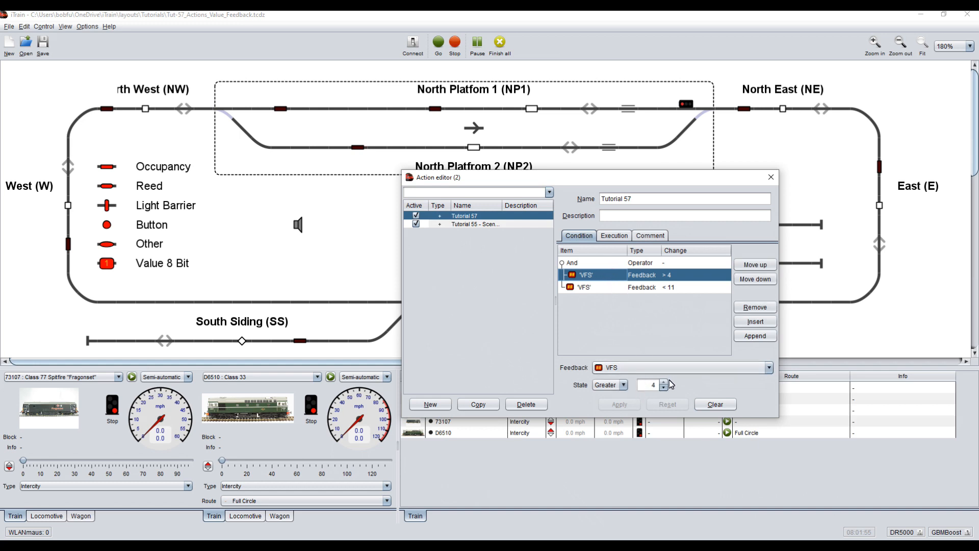
left_click(611, 288)
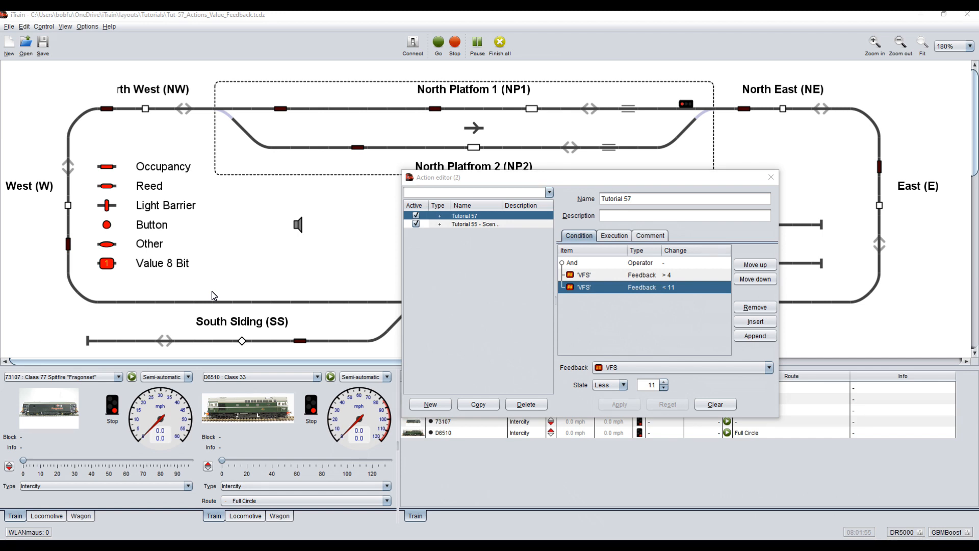
left_click(771, 178)
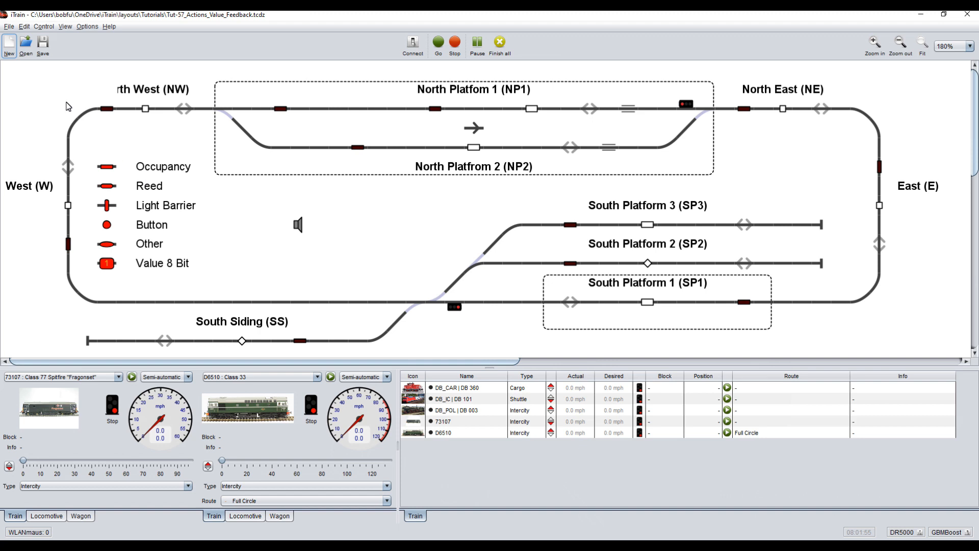
- Add a new interface named OC32 with the interface type OC32
left_click(24, 28)
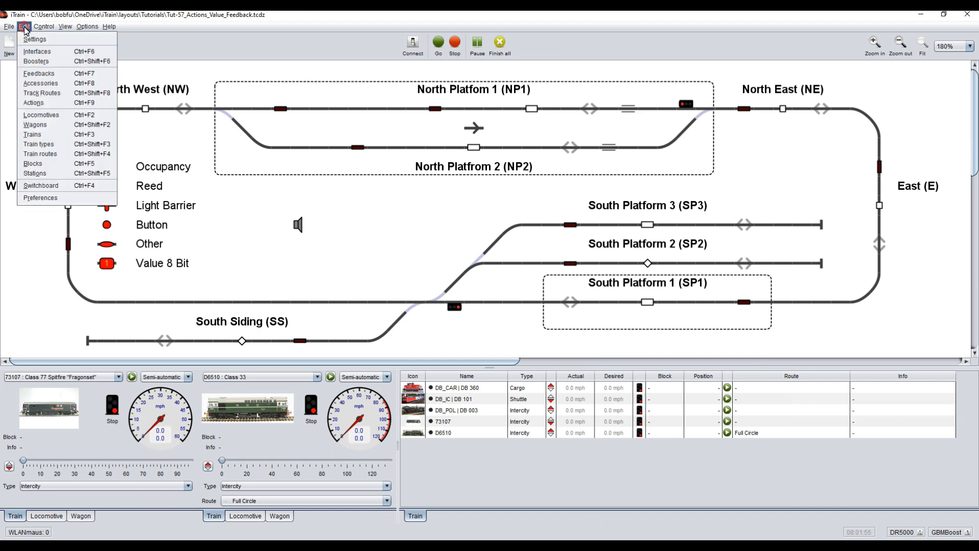
left_click(34, 53)
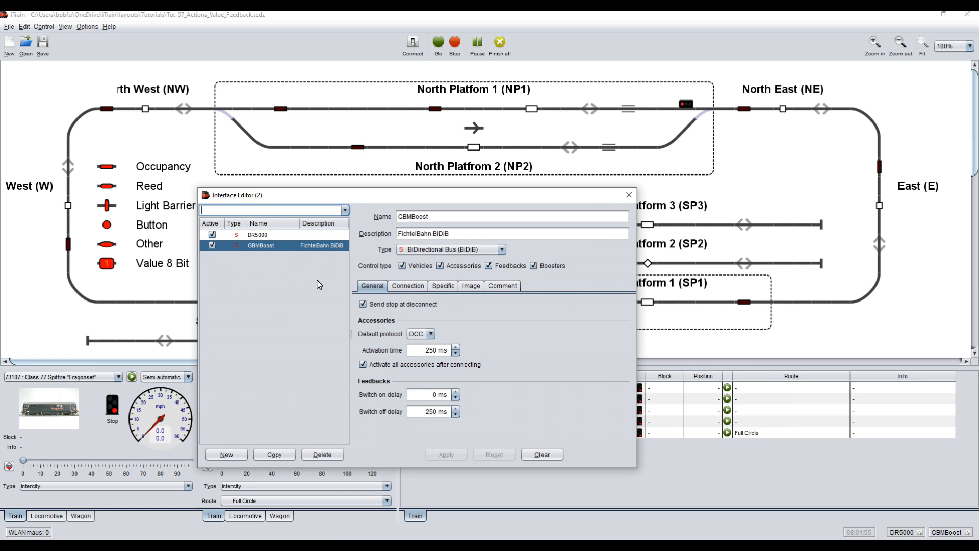
left_click(227, 453)
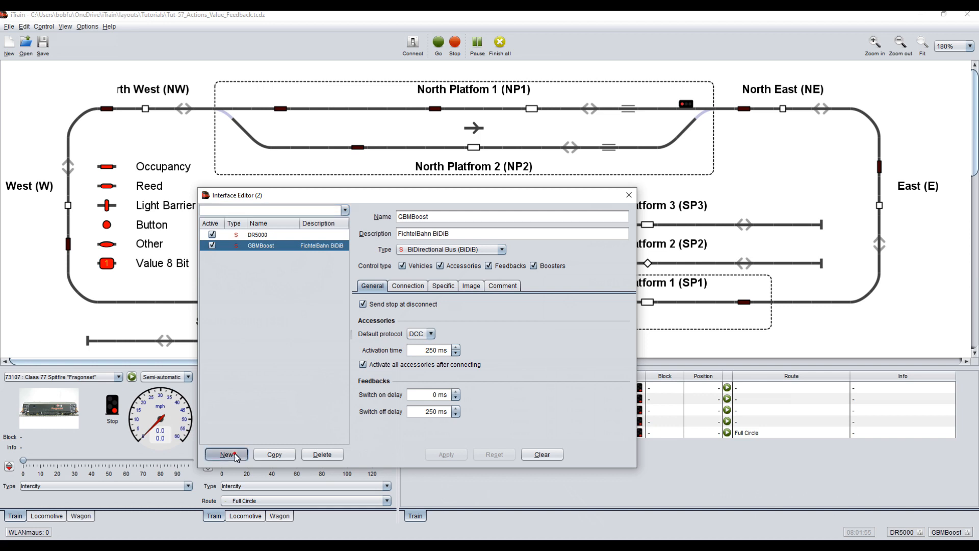
left_click(420, 216)
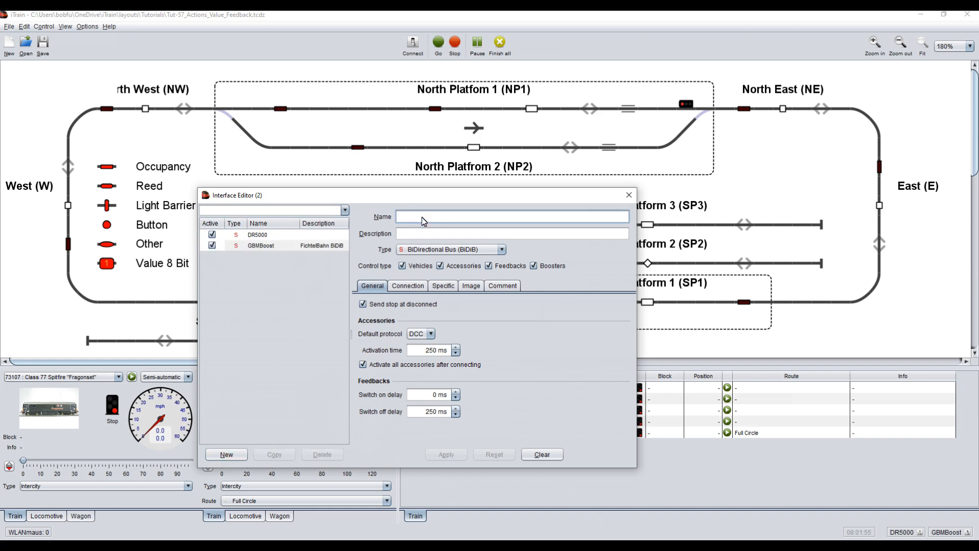
type("OC32")
left_click(482, 249)
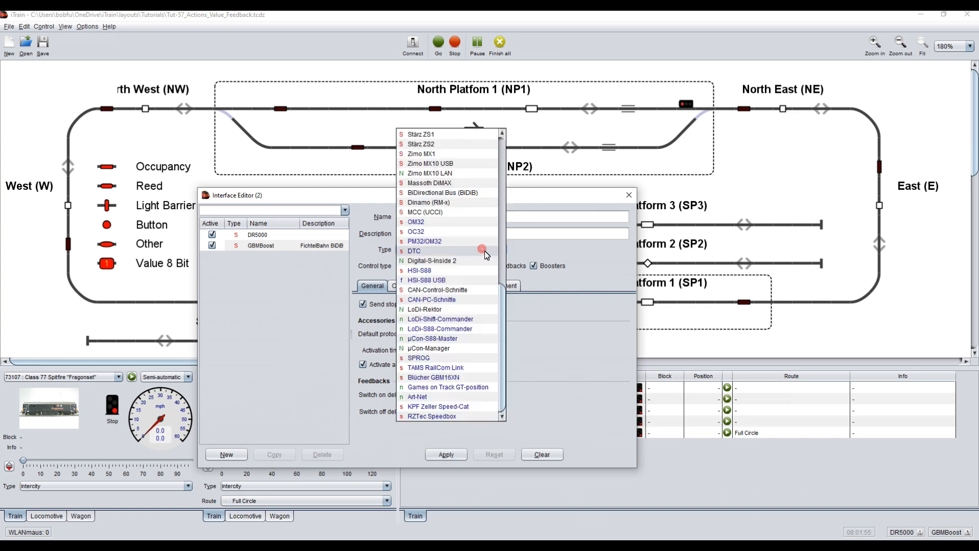
left_click(423, 233)
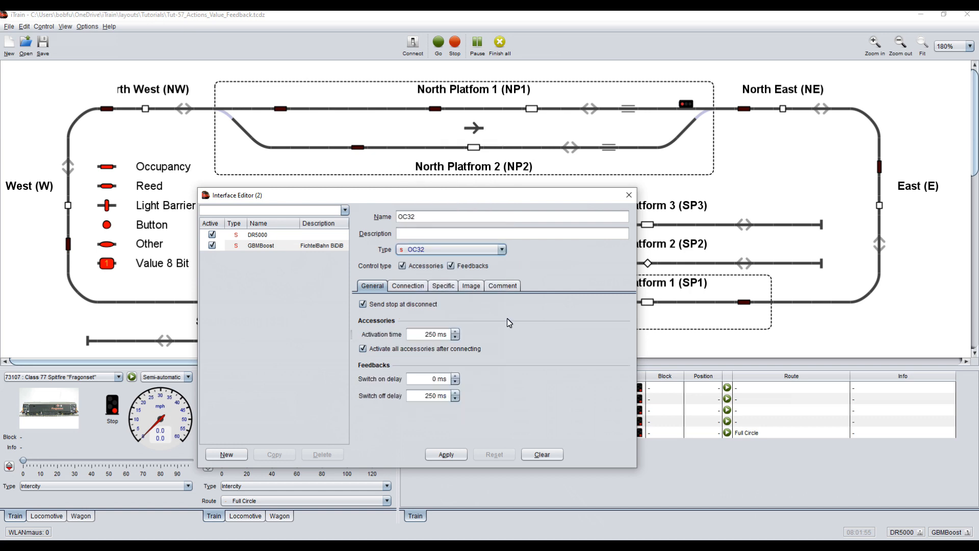
left_click(447, 454)
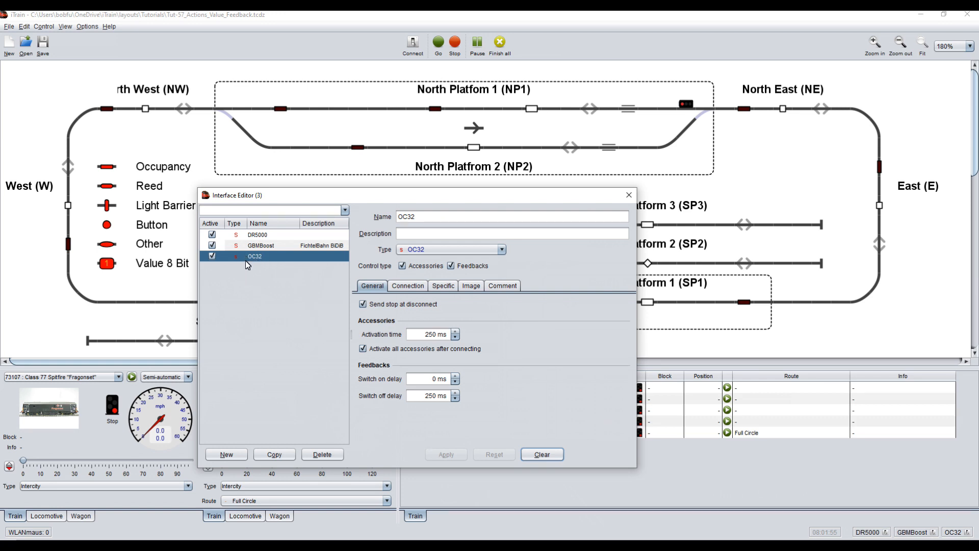
- Delete the OC32 interface and close the interface editor
left_click(322, 455)
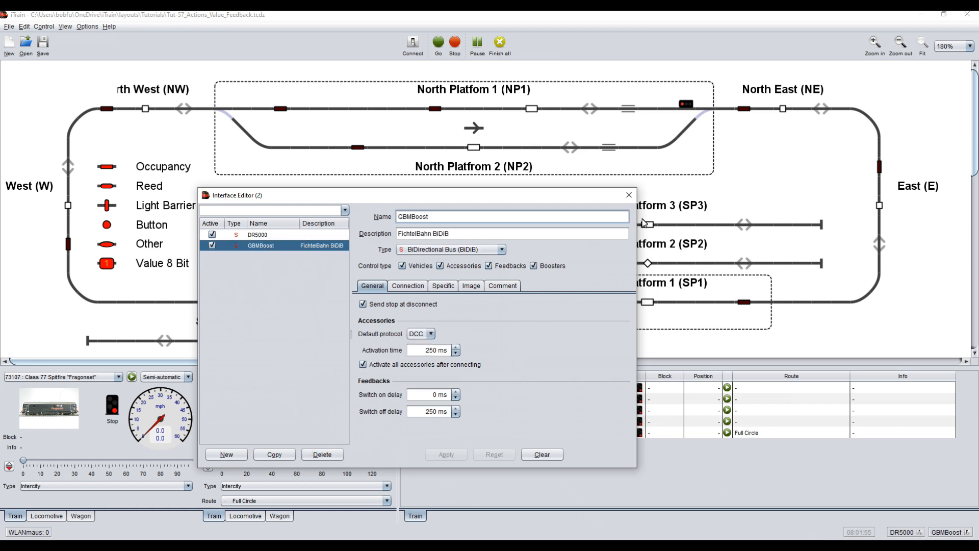
left_click(629, 194)
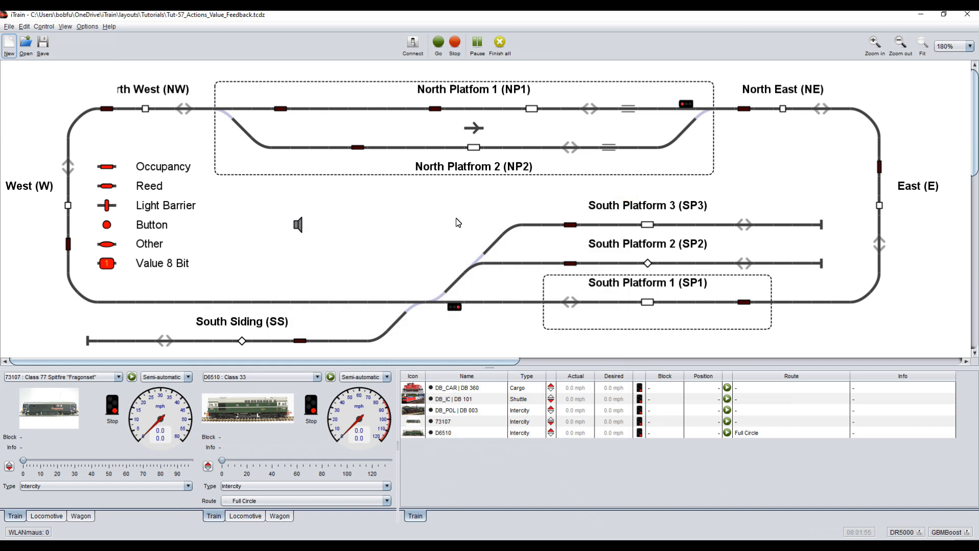
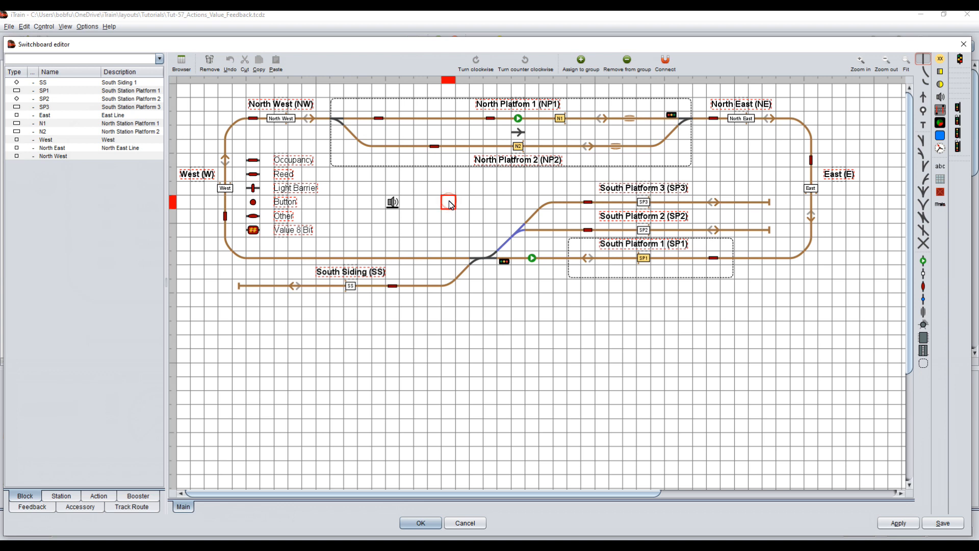
- Place a feedback on the empty grid between the speaker symbol and the South Platform 3 track, named VF2 with type Value (8-bit)
left_click(925, 287)
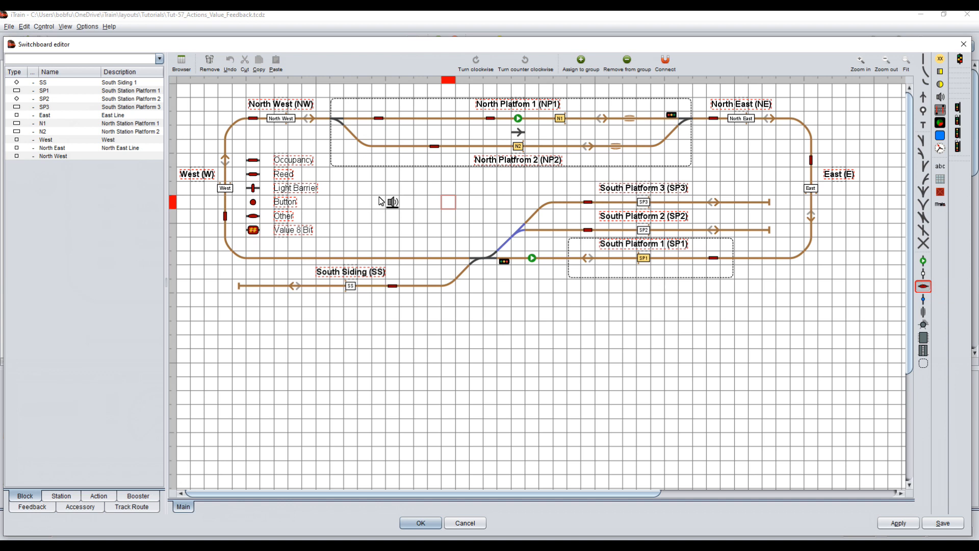
left_click(451, 206)
double_click(448, 203)
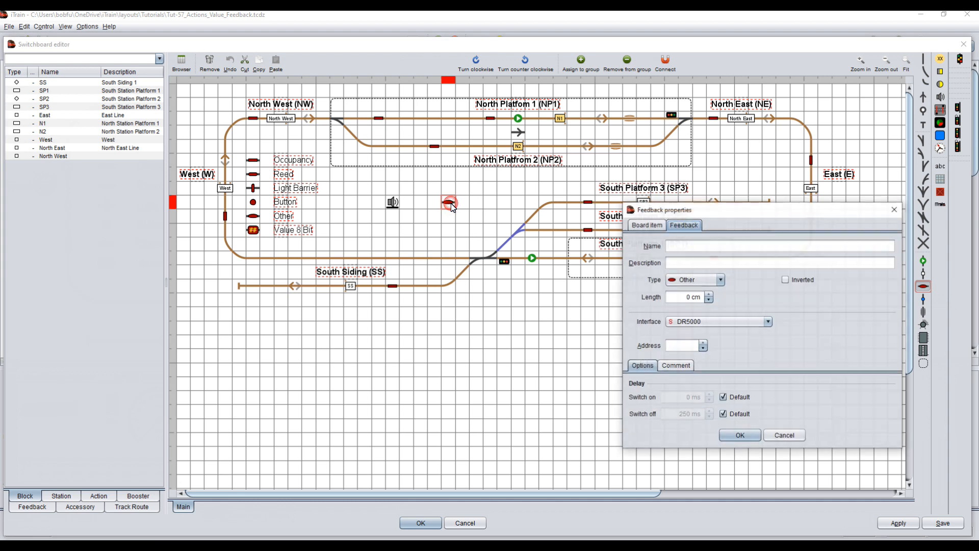
left_click(697, 247)
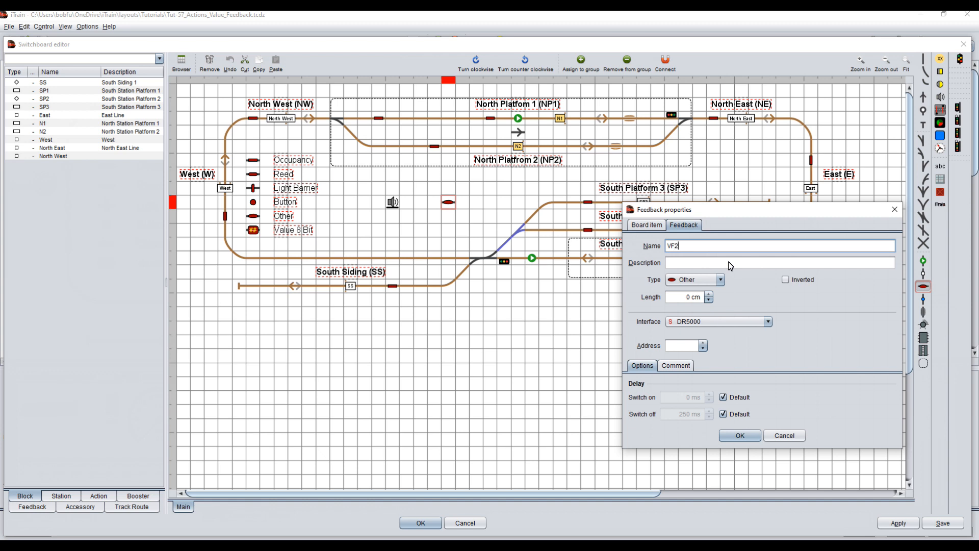
left_click(704, 279)
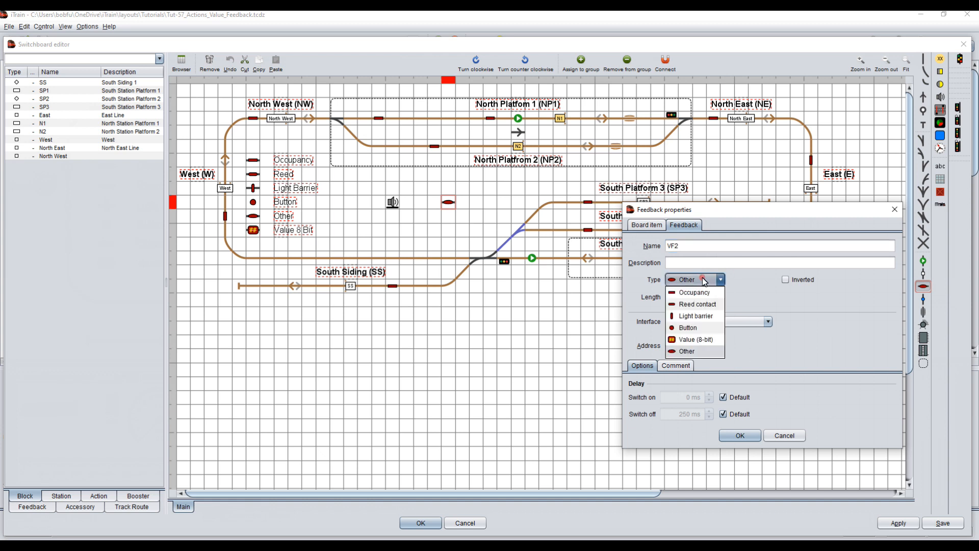
left_click(694, 339)
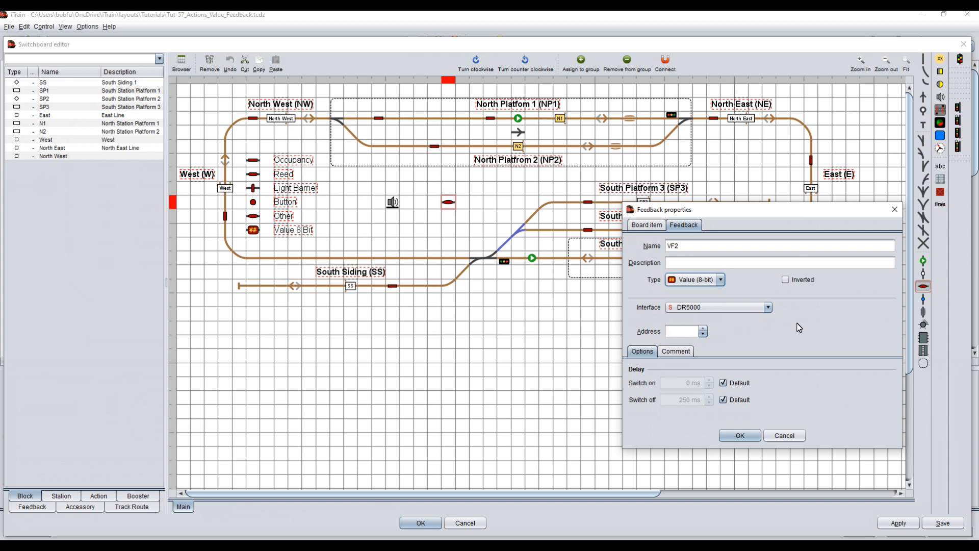
left_click(767, 307)
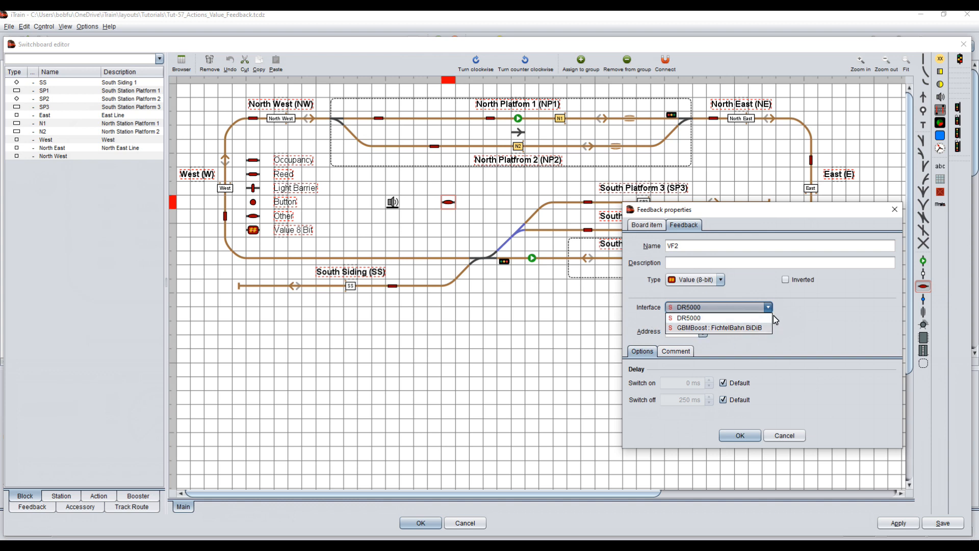
left_click(791, 320)
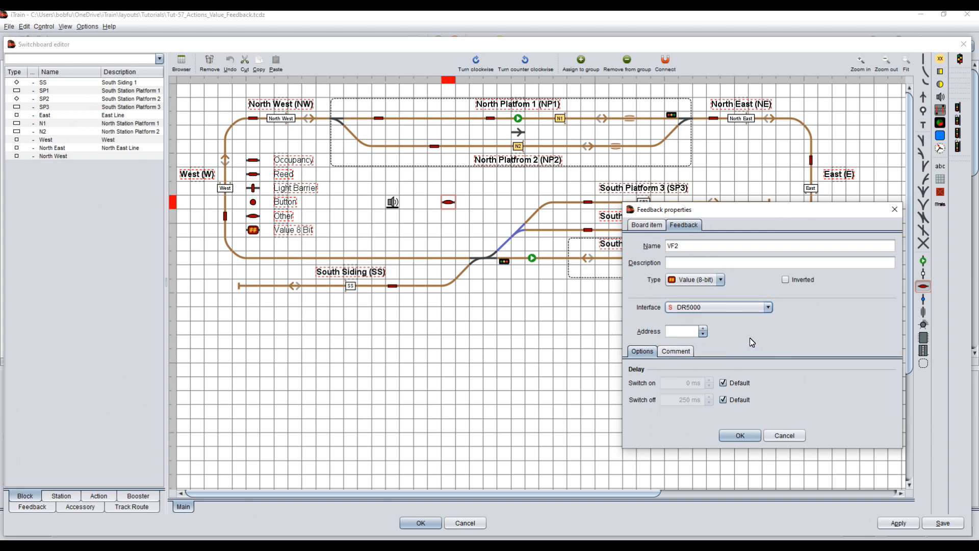
left_click(749, 438)
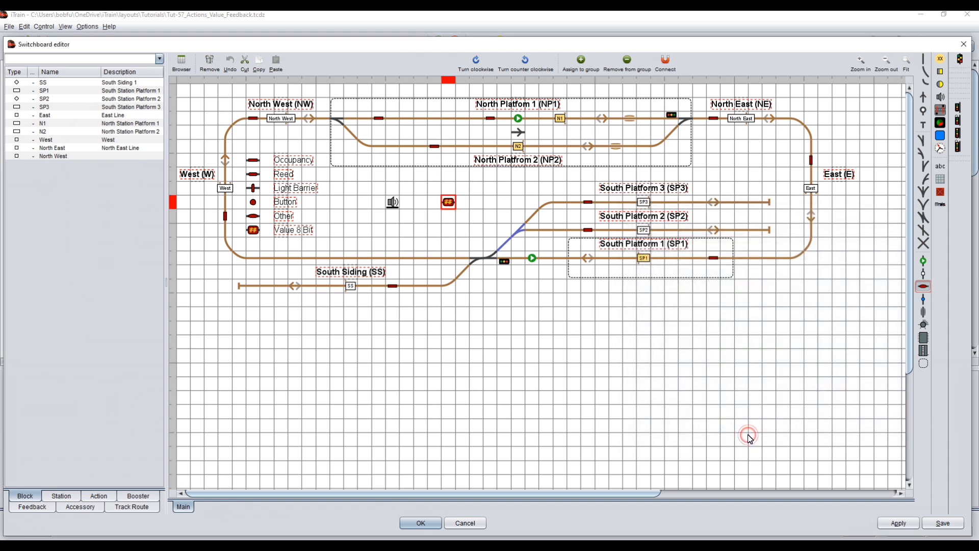
- Apply and save the switchboard changes, and close the switchboard editor
left_click(899, 524)
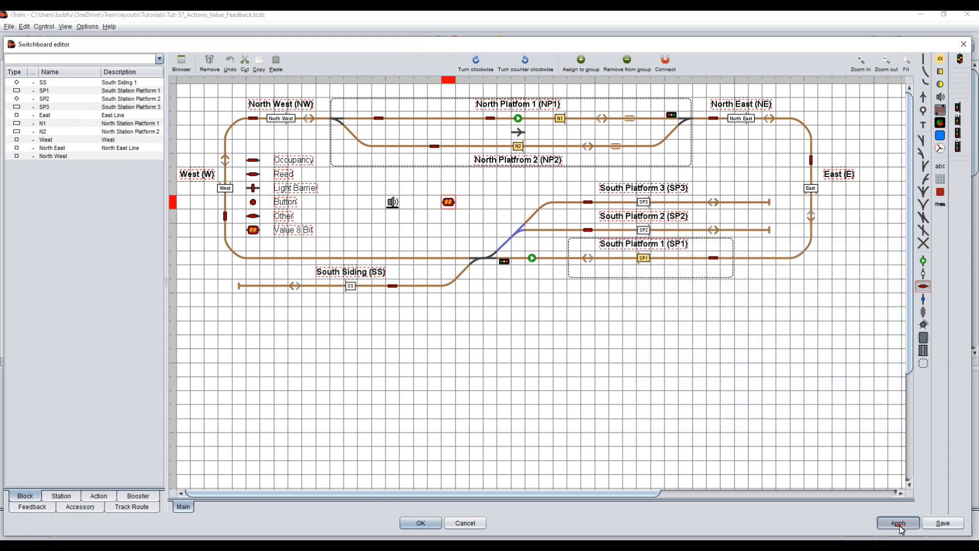
left_click(943, 522)
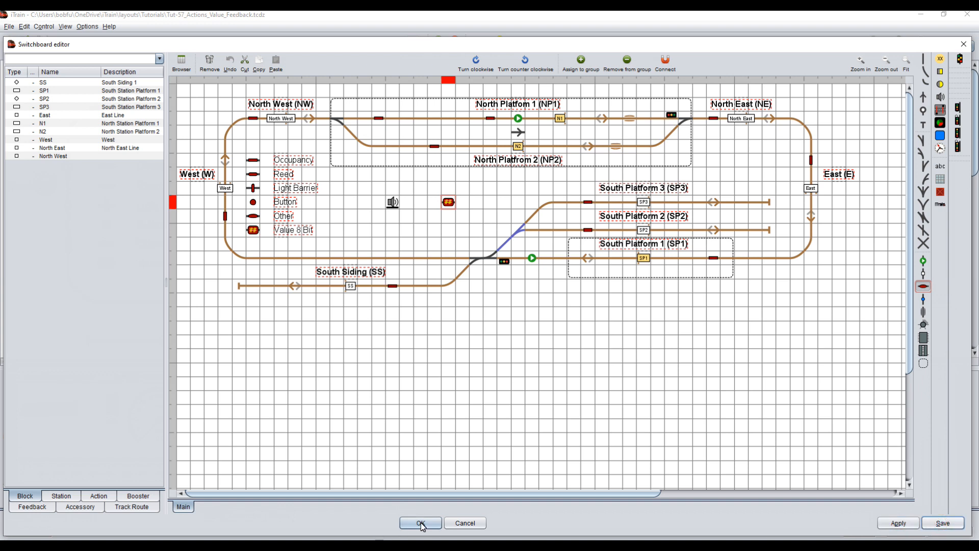
left_click(421, 523)
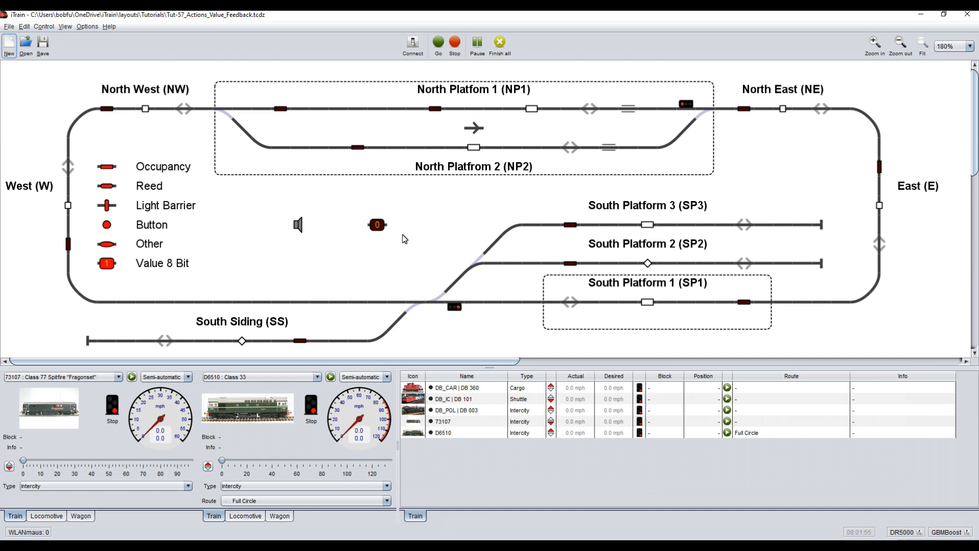
- Test the VF2 value feedback on the switchboard by stepping its value up and back down to 0
left_click(377, 225)
left_click(380, 225)
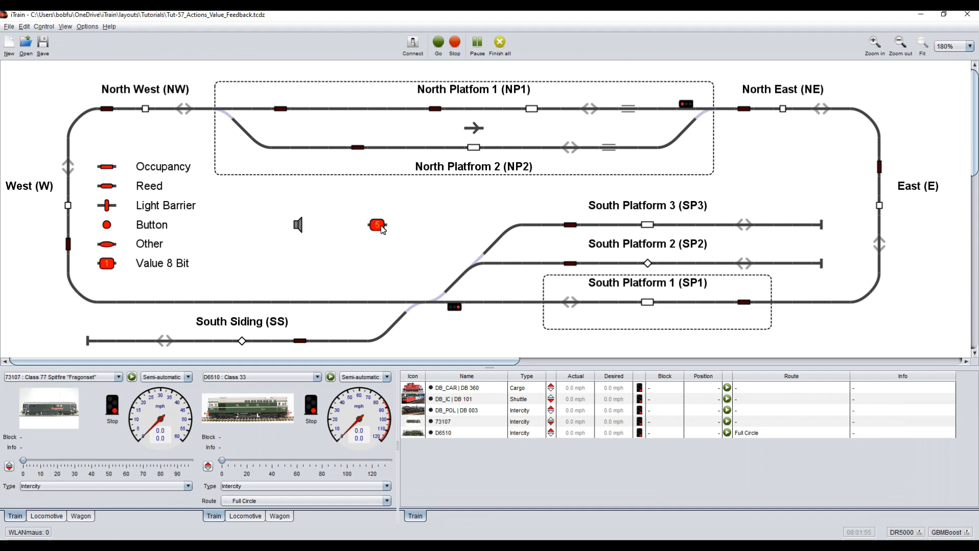
left_click(381, 225)
left_click(381, 225)
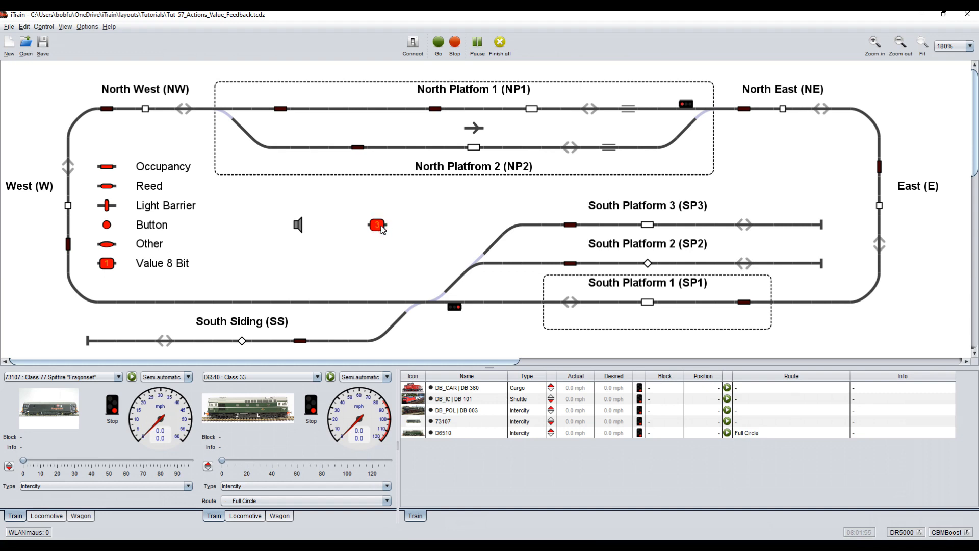
left_click(381, 225)
left_click(381, 225)
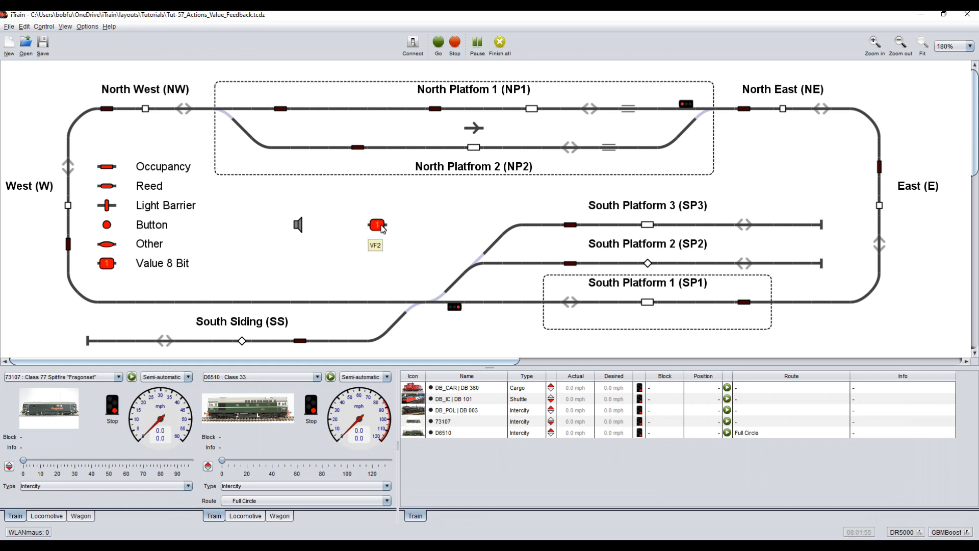
left_click(377, 225)
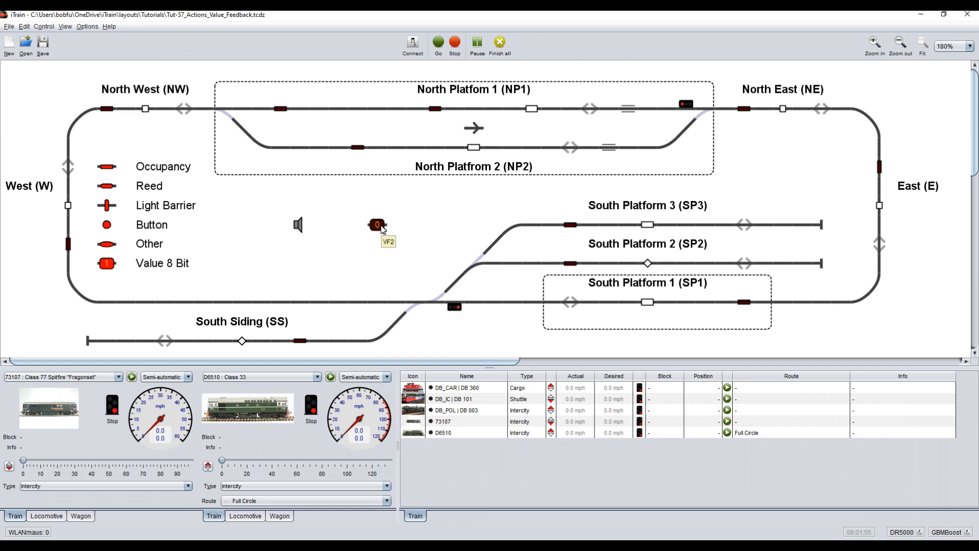
left_click(382, 227)
left_click(379, 225)
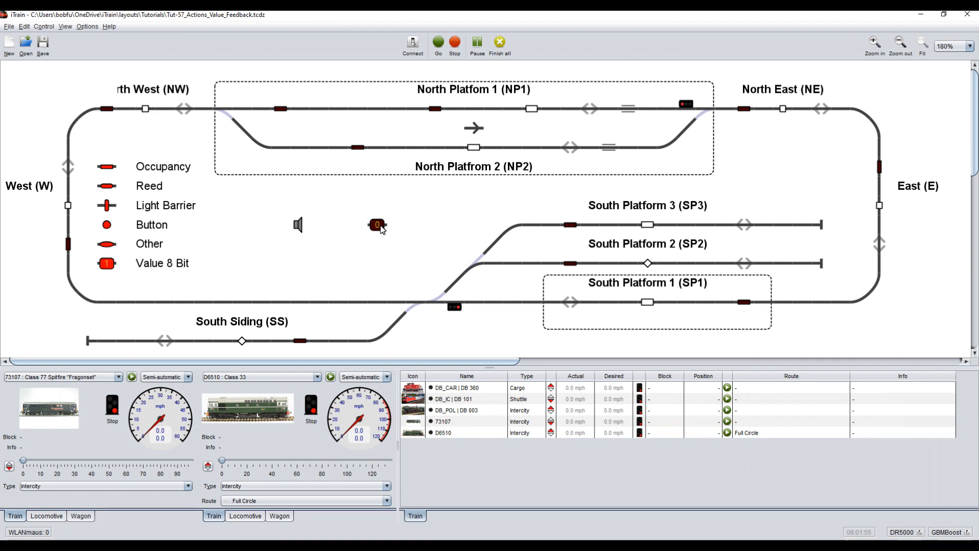
- Review the conditions and the execution list of the Tutorial 57 action, and close the action editor
left_click(24, 26)
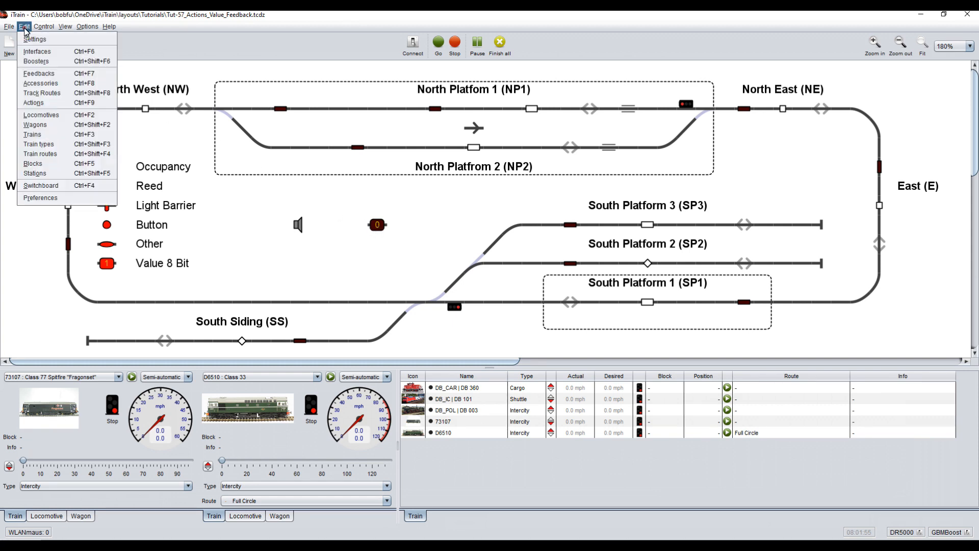
left_click(41, 102)
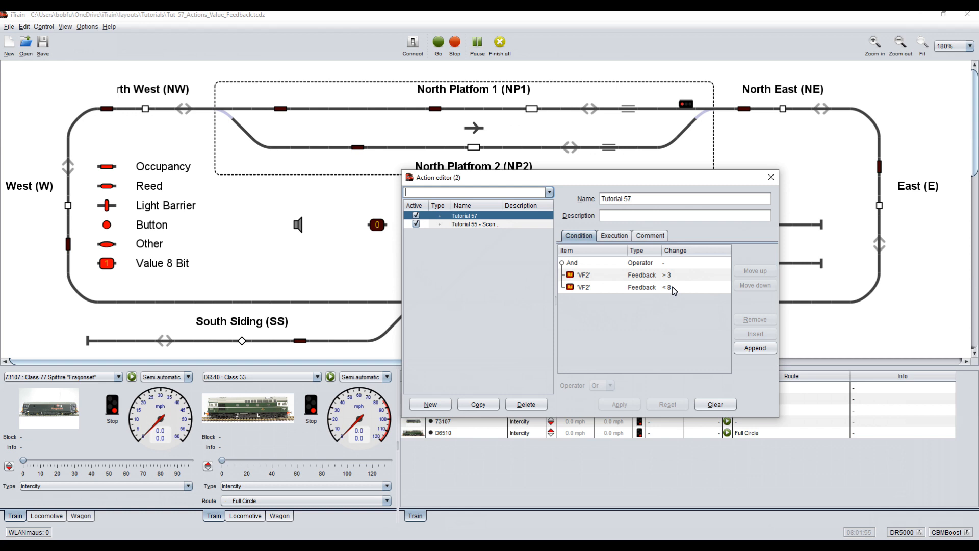
left_click(619, 239)
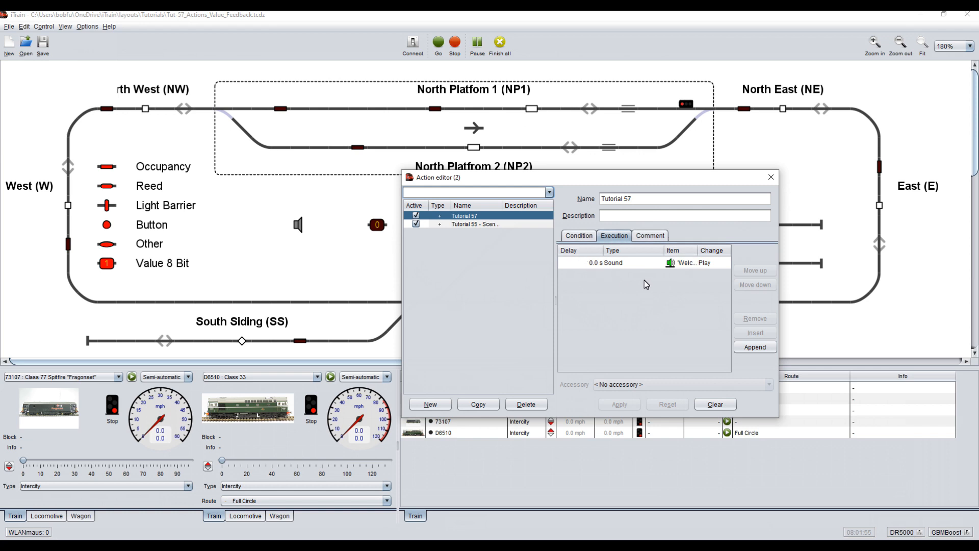
left_click(771, 178)
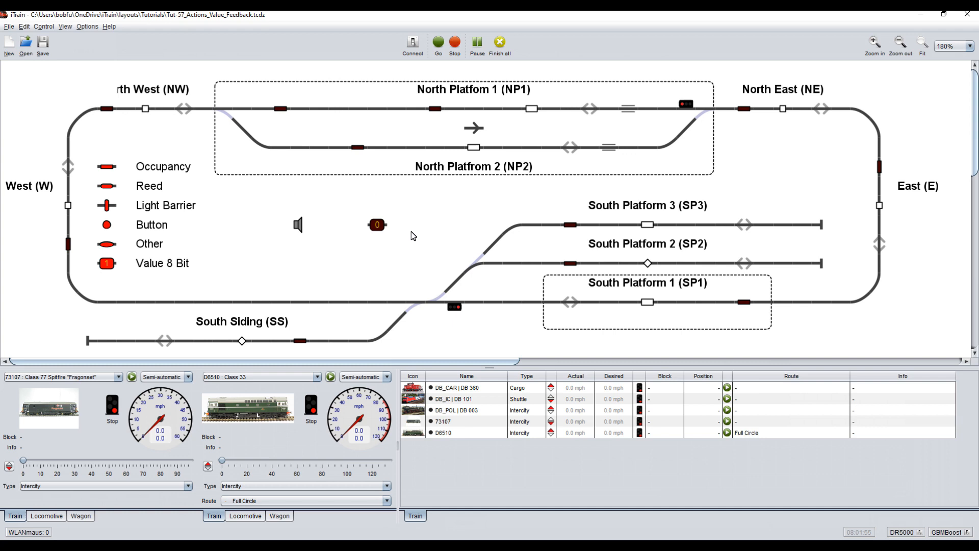
- Raise the VF2 feedback's value stepwise to 10, passing through the Tutorial 57 action's range of above 3 and below 8
left_click(378, 225)
left_click(381, 227)
left_click(381, 227)
left_click(381, 227)
left_click(381, 228)
left_click(378, 225)
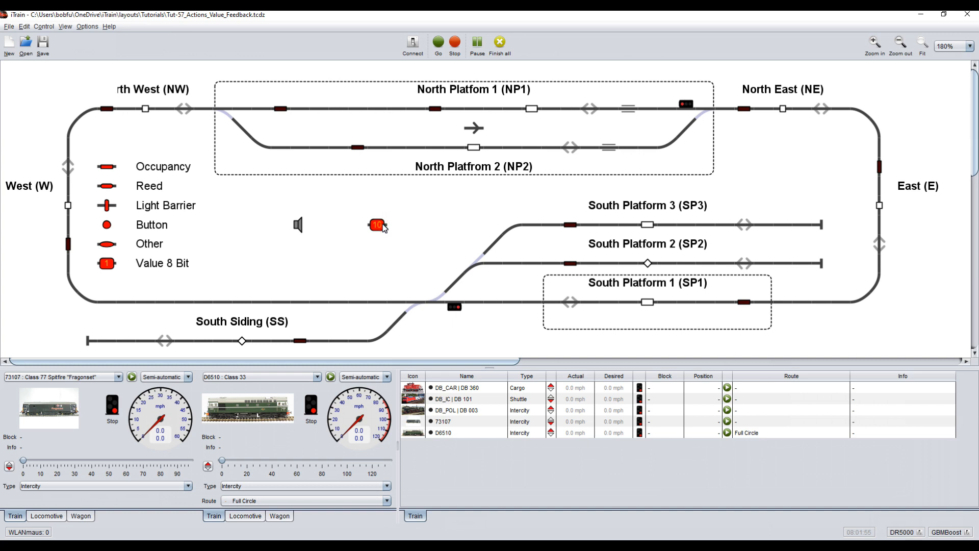